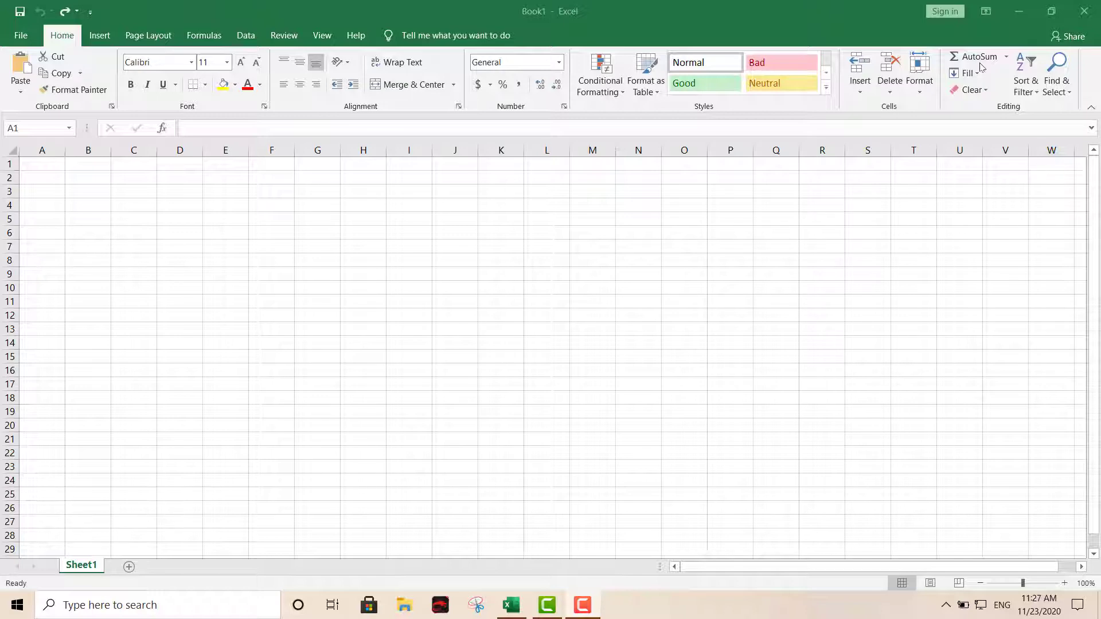
Try a yellow fill on columns B and E, then undo both fills.
mouse_move(88, 150)
mouse_down()
mouse_move(172, 150)
mouse_move(90, 148)
mouse_up()
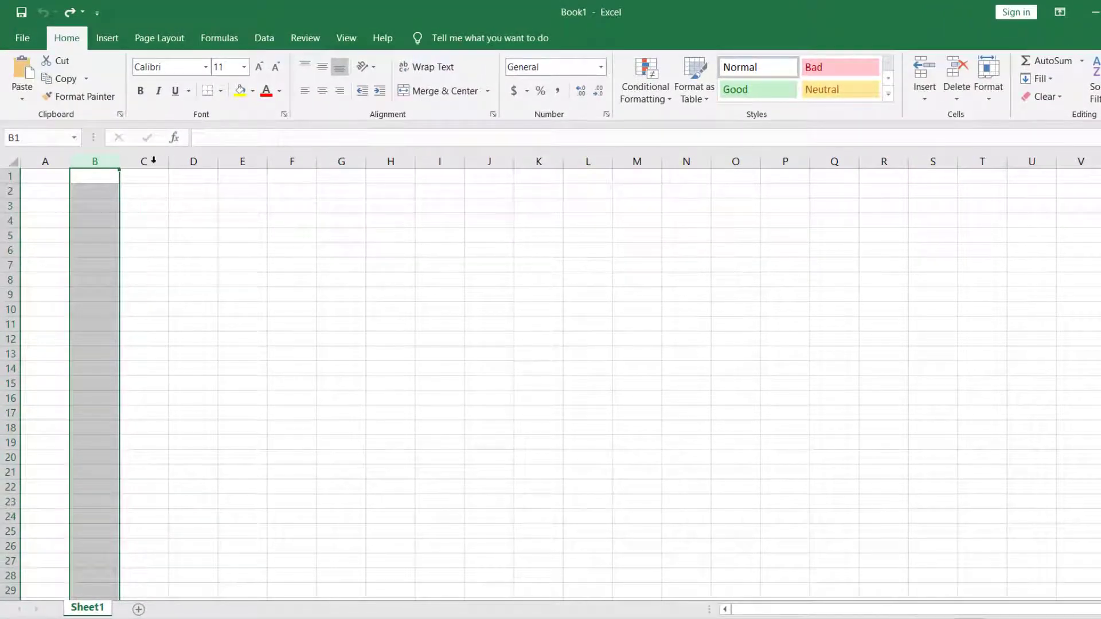
click(239, 90)
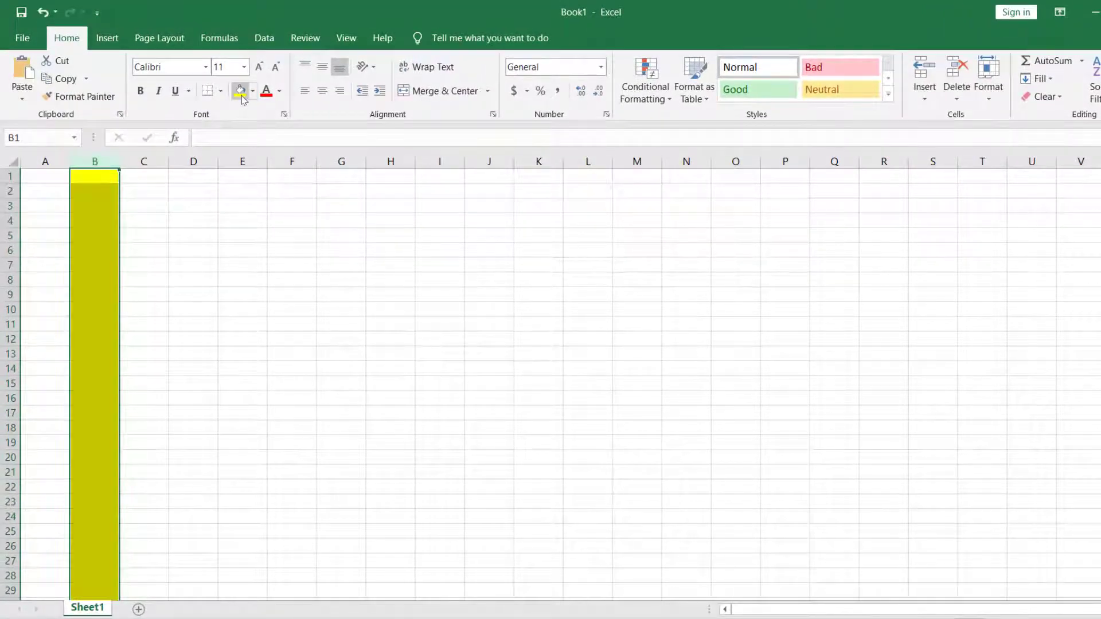
click(210, 202)
click(243, 161)
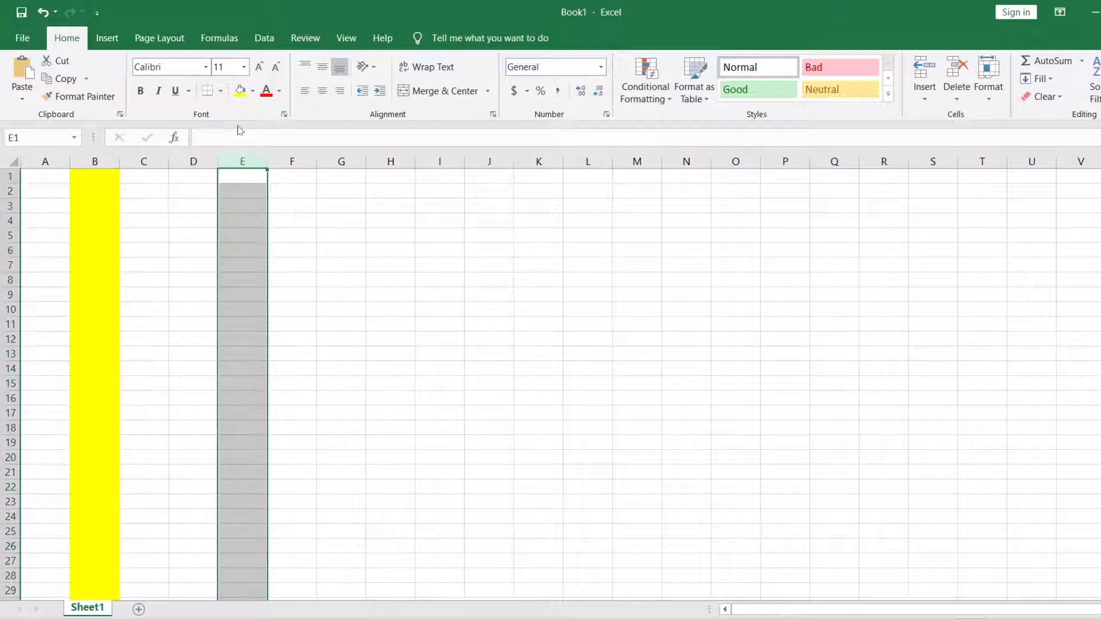
click(240, 90)
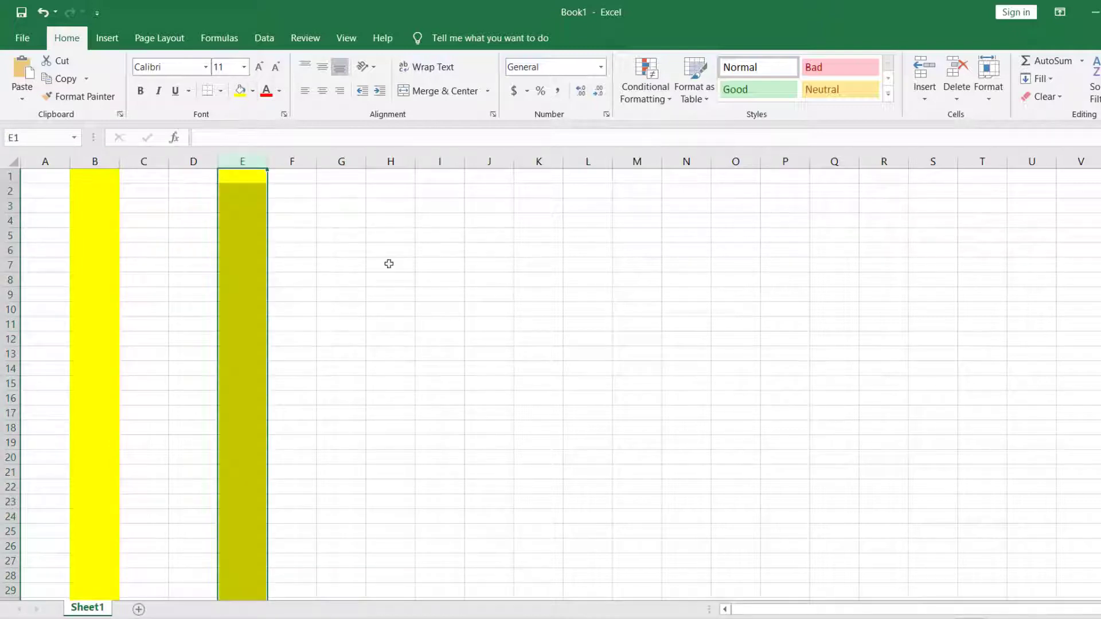
click(389, 264)
key(ctrl+z)
key(ctrl+z)
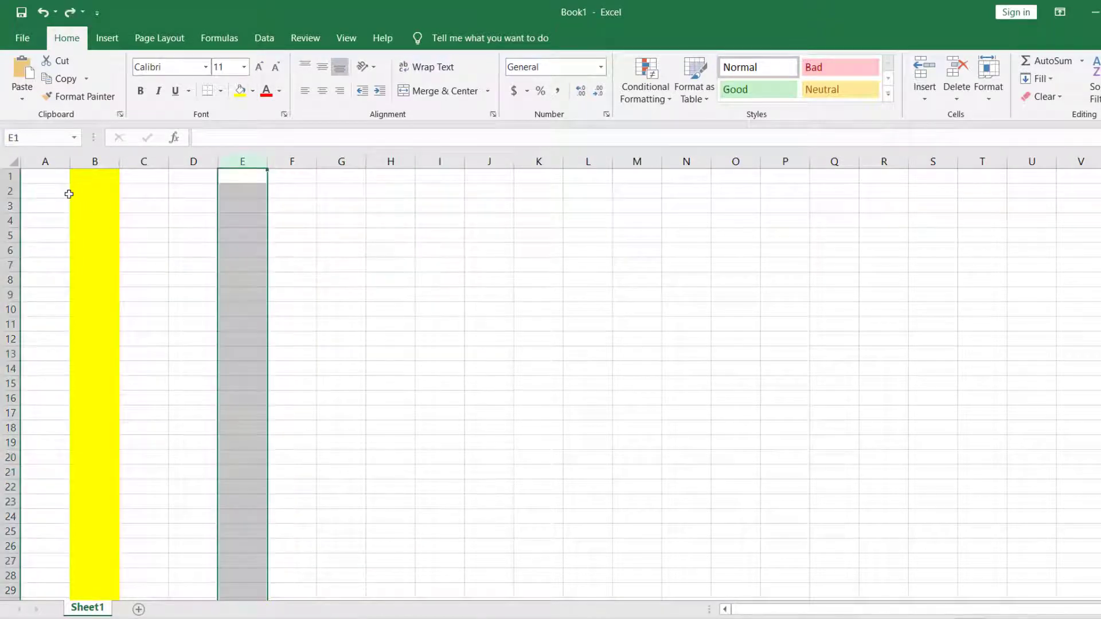
Select the block A1 through W30 (30R x 23C).
click(296, 248)
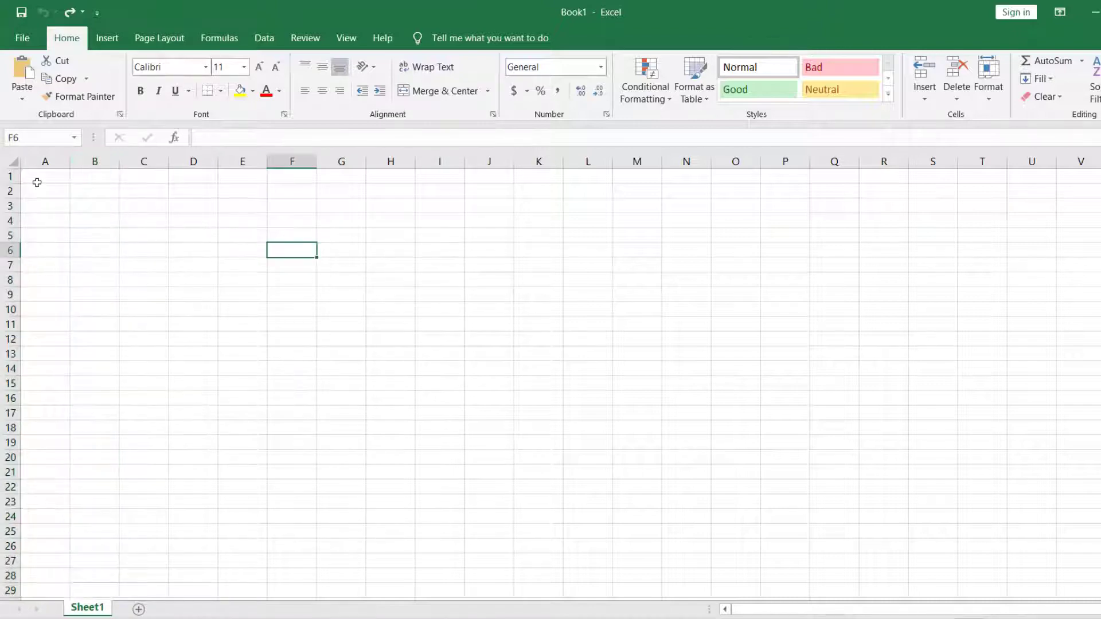
drag(37, 176, 1098, 602)
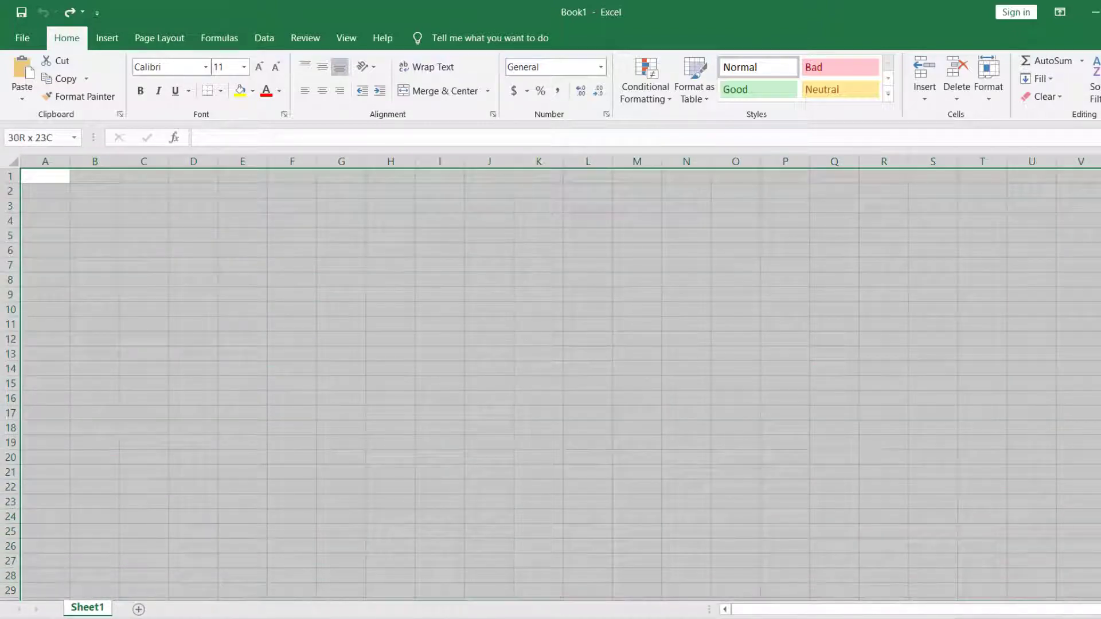
drag(1098, 602, 1098, 602)
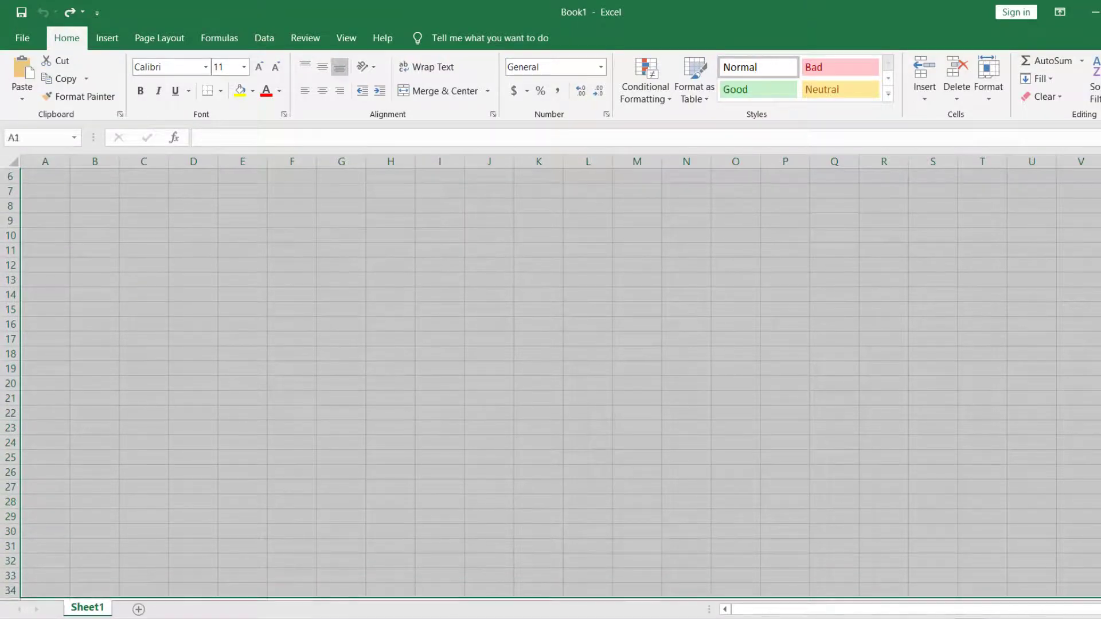
scroll(550, 379, up, 2)
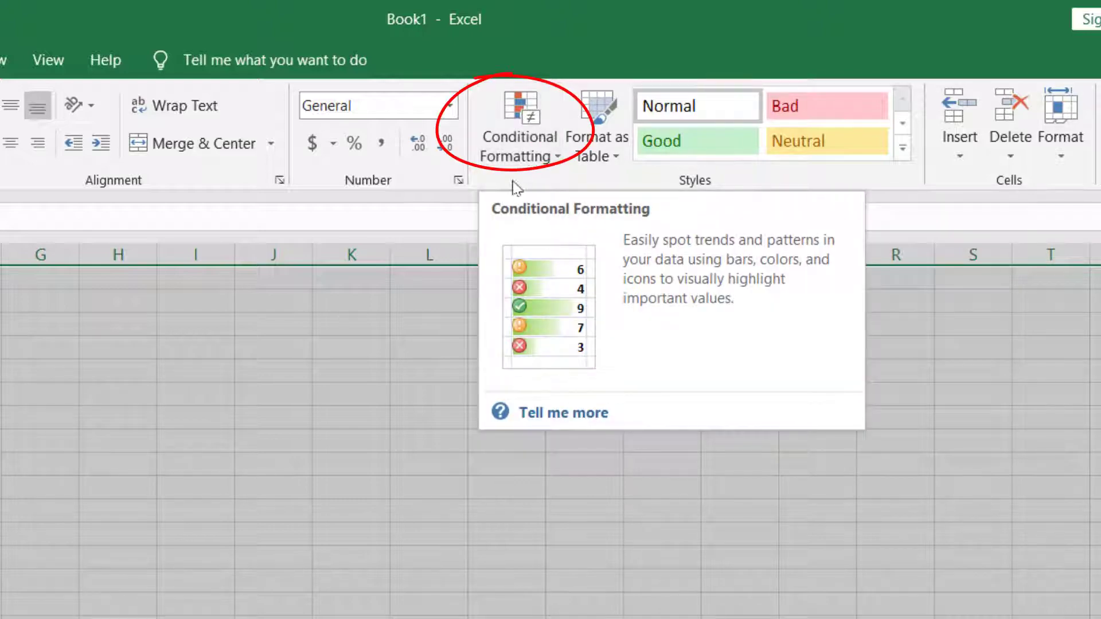
Add a New Rule of type 'Use a formula' and paste =MOD(ROW(),2)=0 as its formula.
click(539, 156)
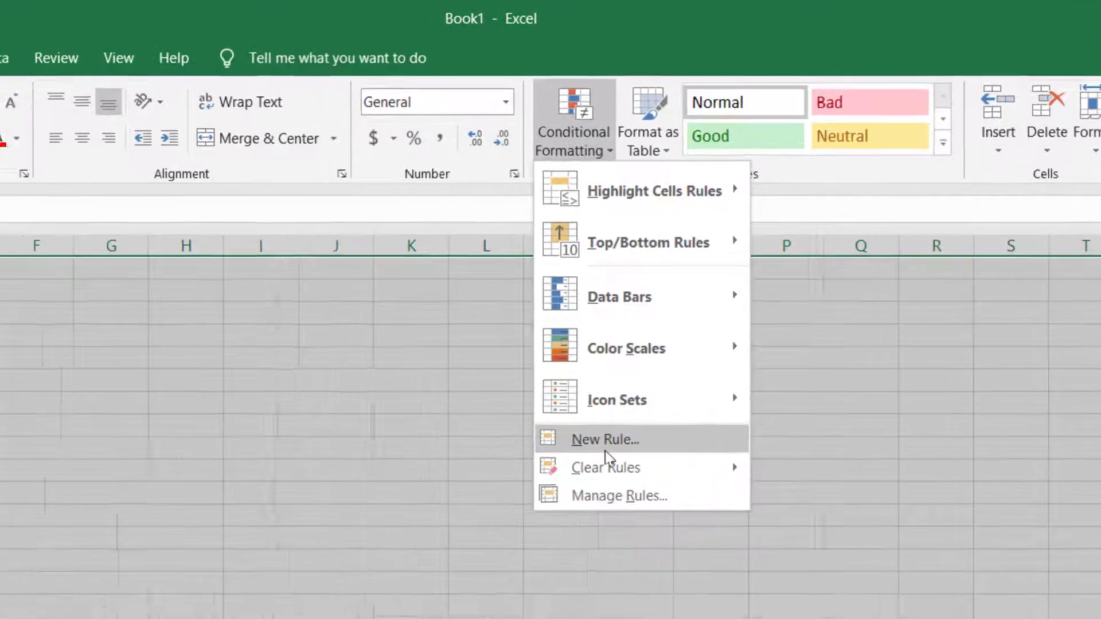
click(554, 457)
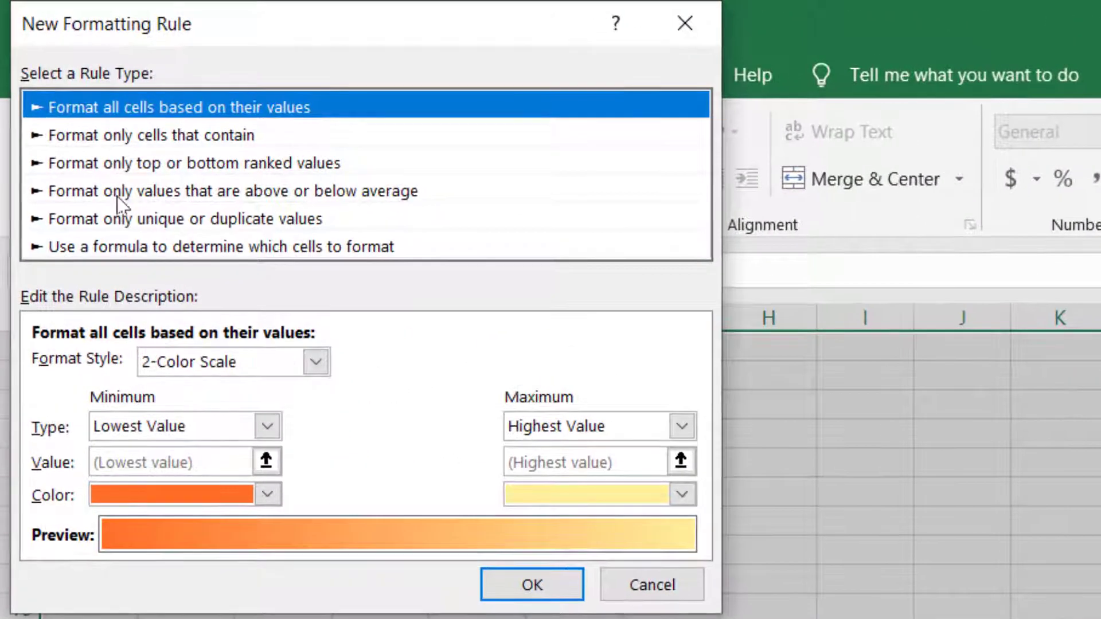
click(113, 248)
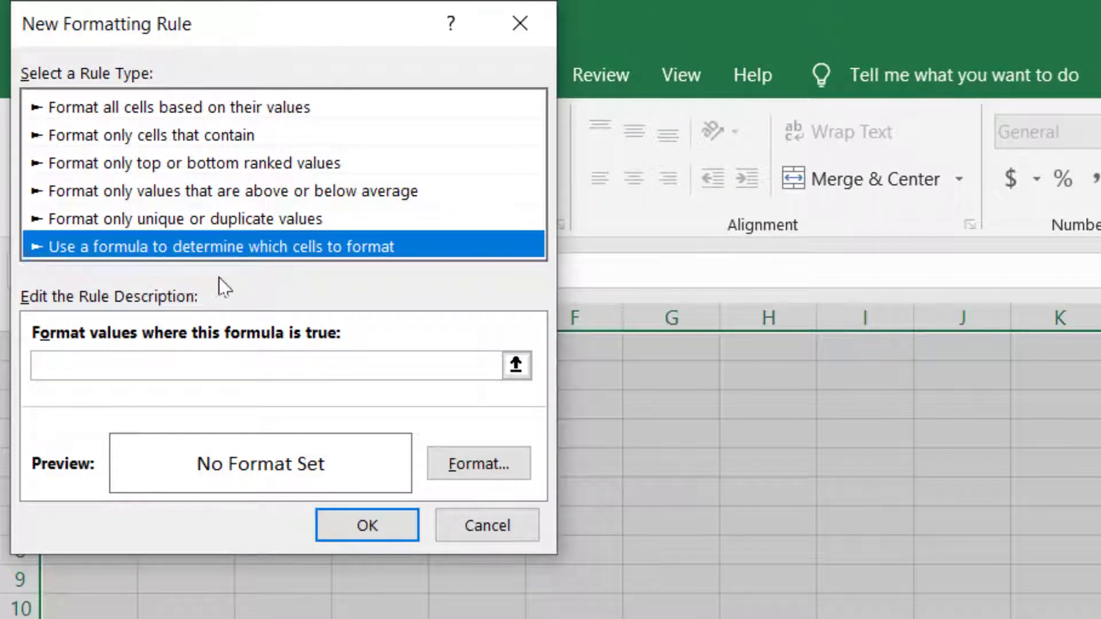
drag(263, 26, 975, 147)
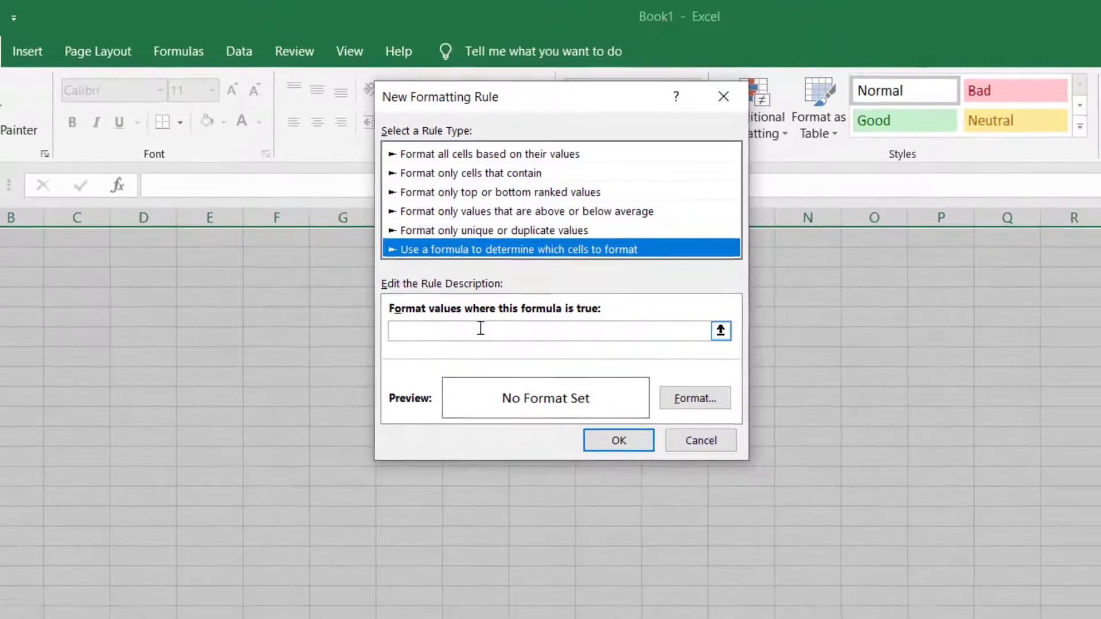
click(523, 360)
text(=MOD(ROW(),2)=0)
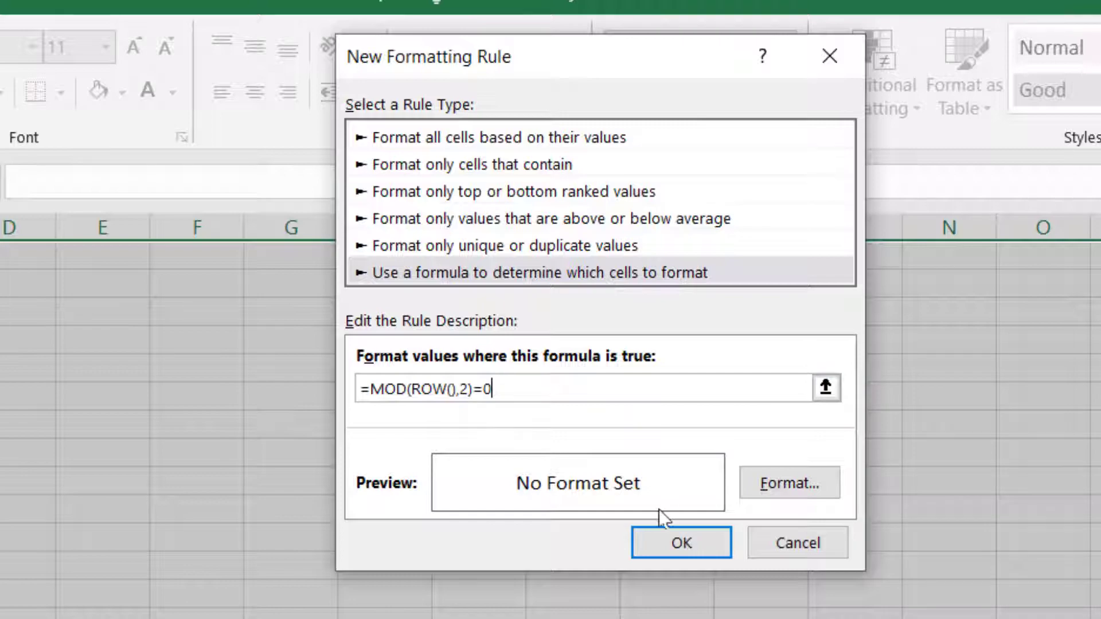
Set the even-row rule's format to a light blue fill on the Fill tab.
click(783, 485)
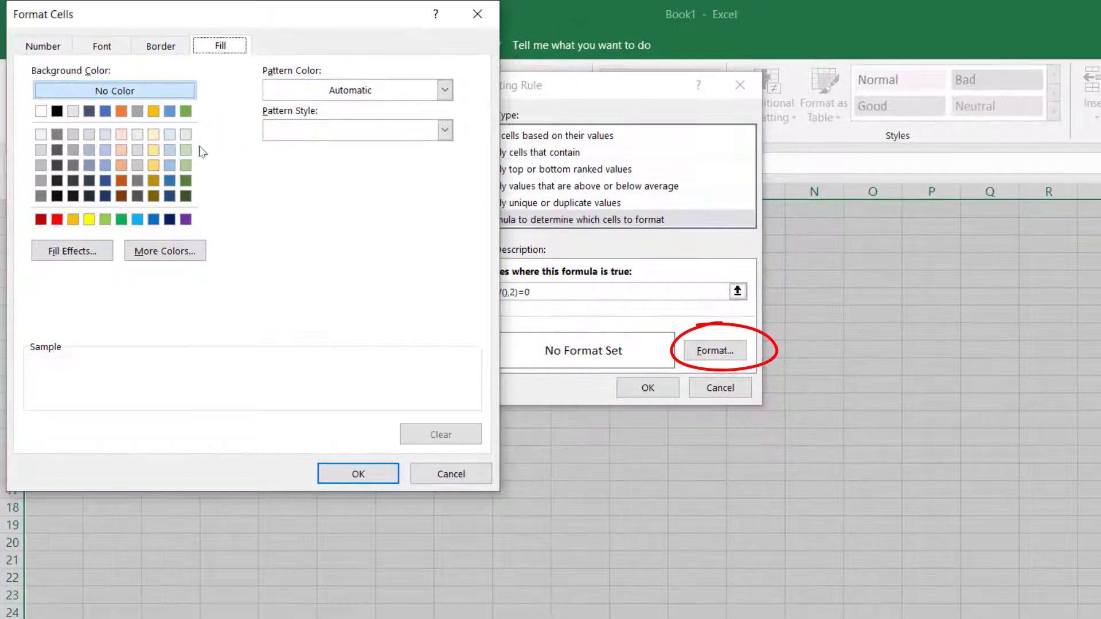
click(43, 50)
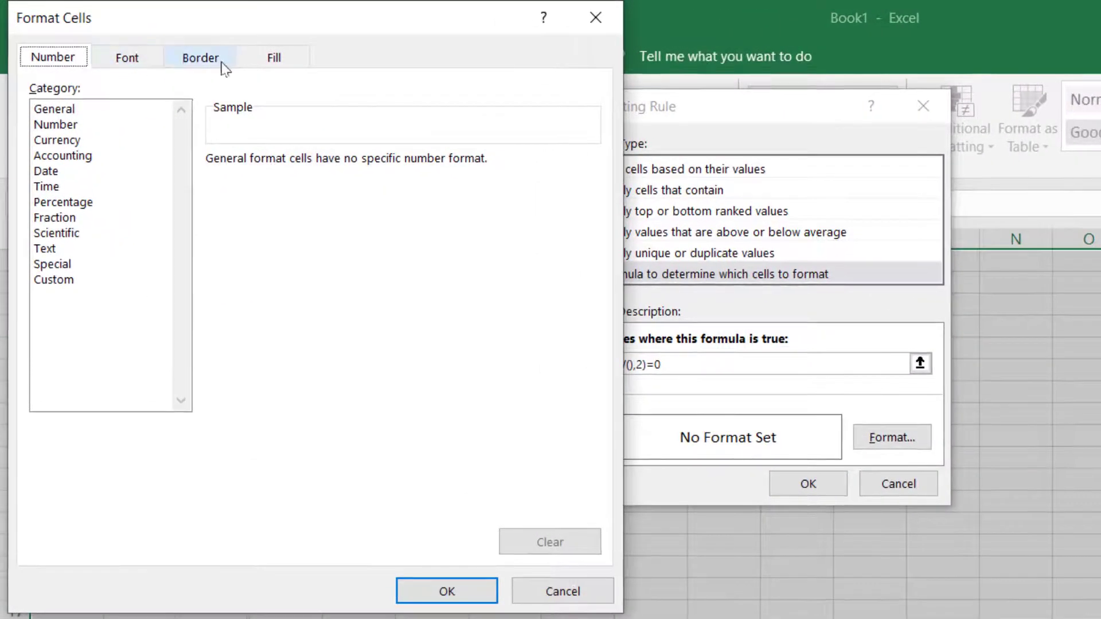
click(266, 60)
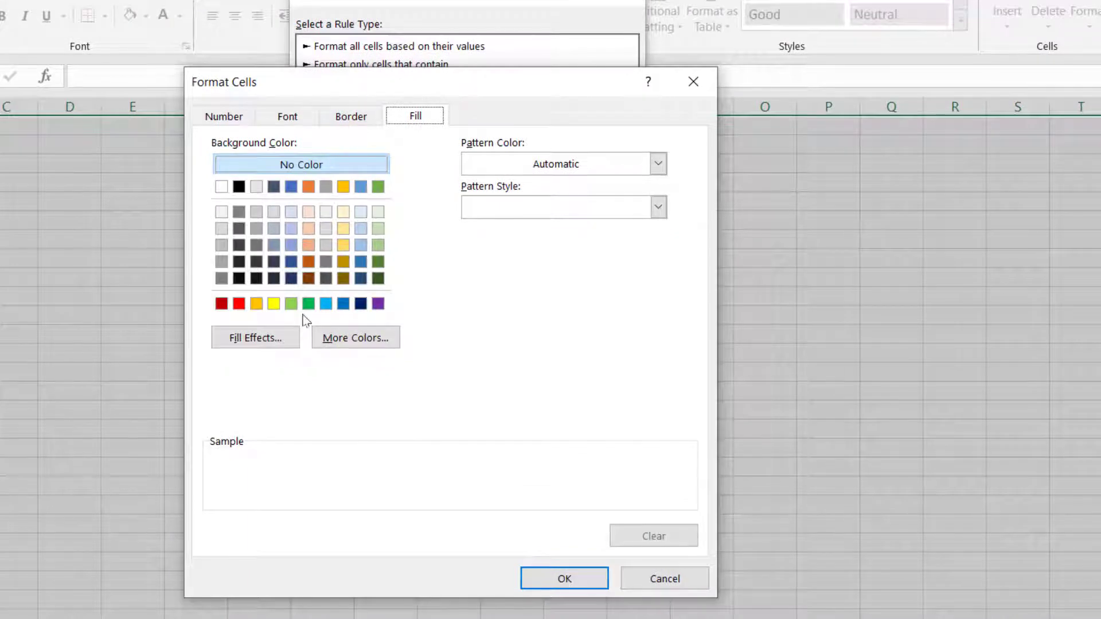
click(327, 304)
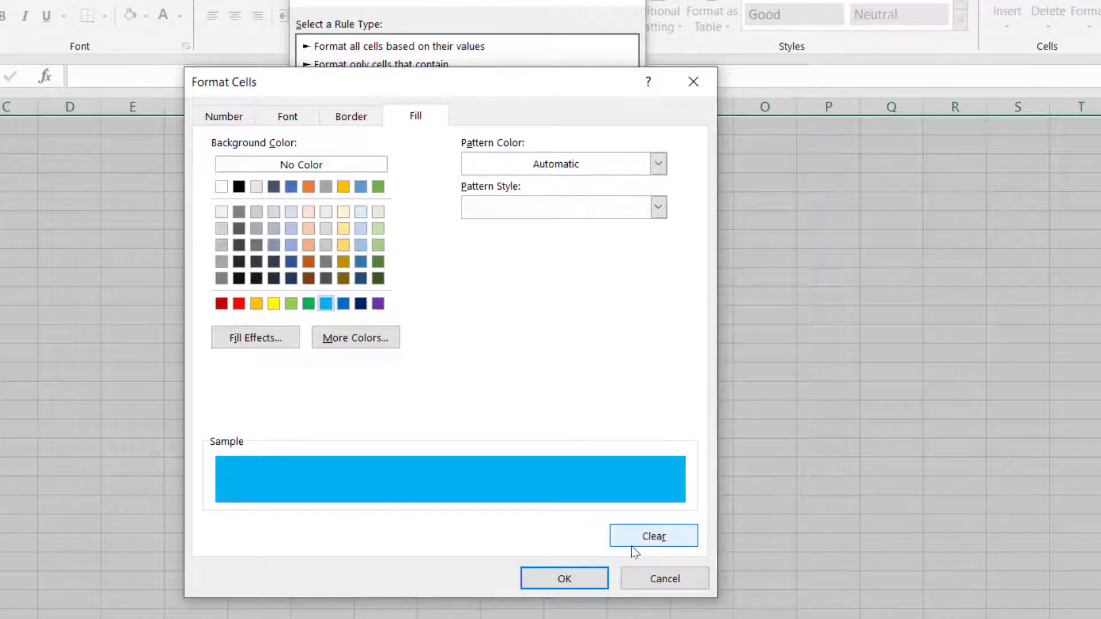
click(579, 580)
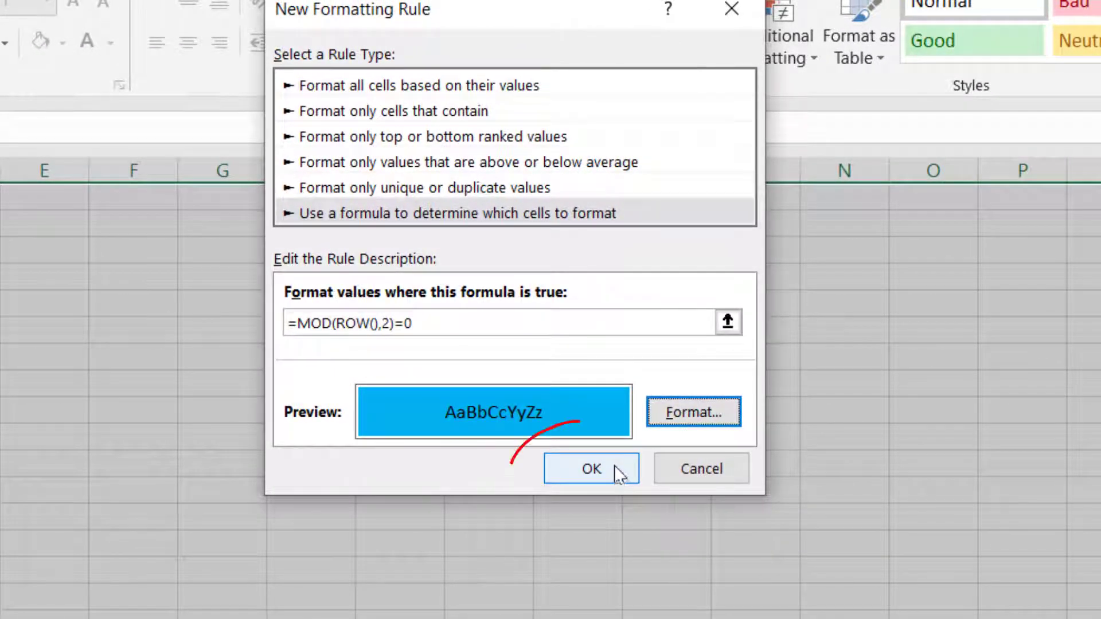
Apply the blue even-row rule, deselect to view the bands, and return to A1.
click(608, 475)
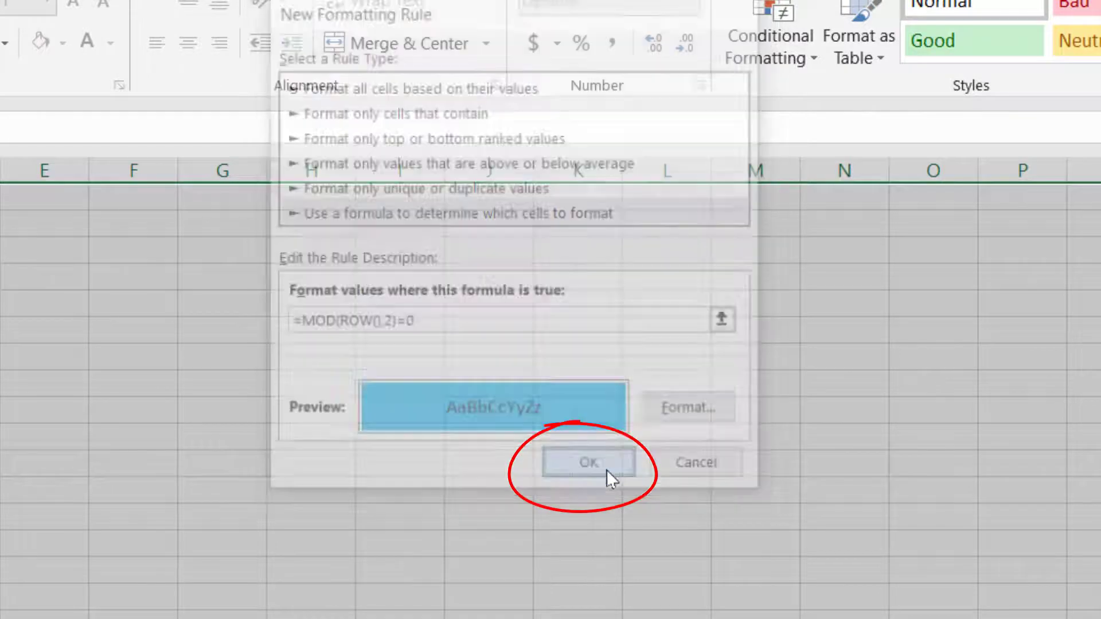
click(547, 326)
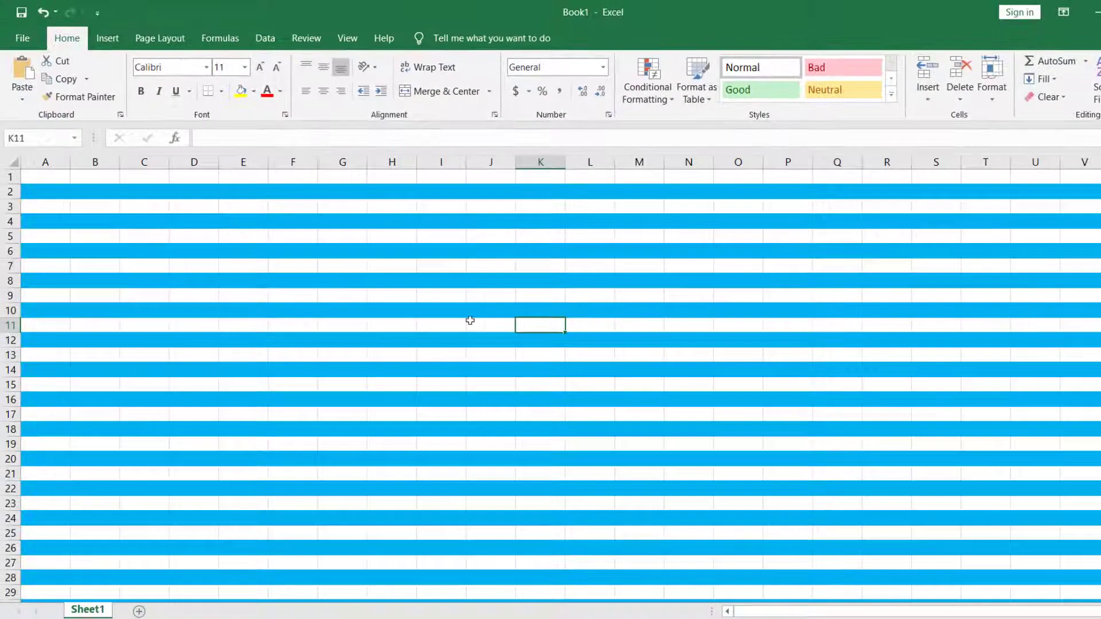
scroll(447, 321, down, 3)
scroll(430, 321, up, 3)
click(35, 180)
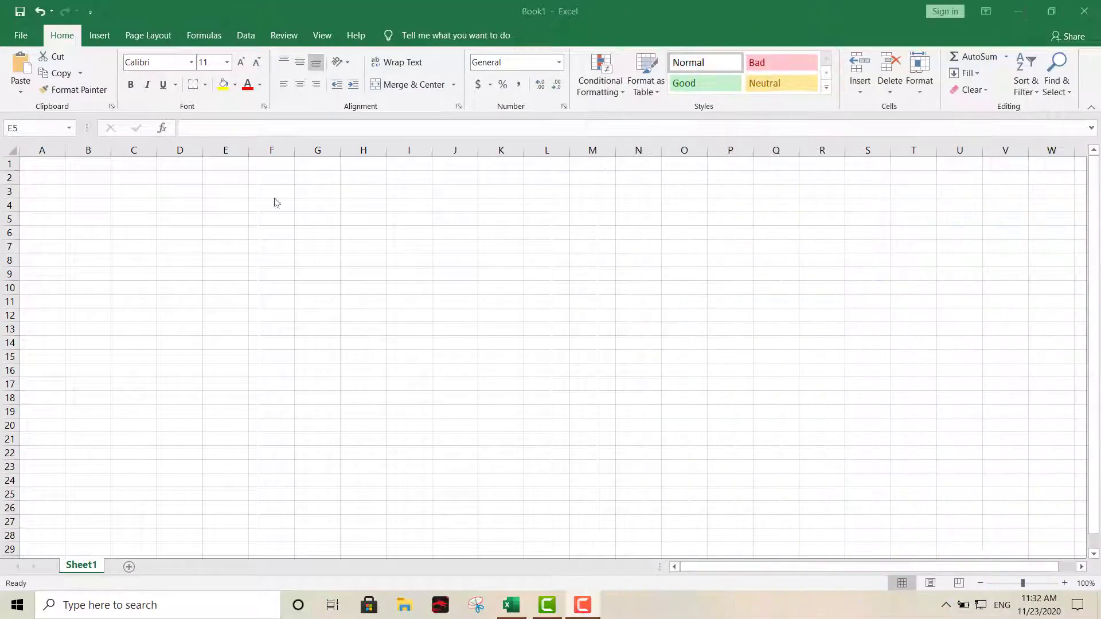
Select the sheet's cells for column banding and open the Conditional Formatting dropdown.
drag(34, 163, 1067, 573)
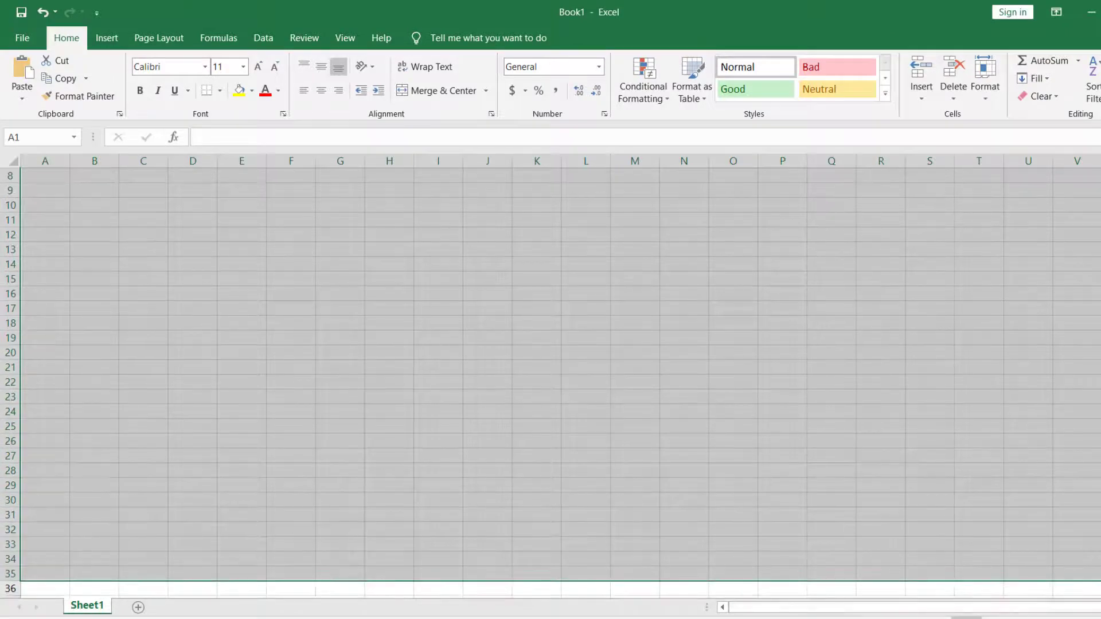
scroll(551, 378, up, 3)
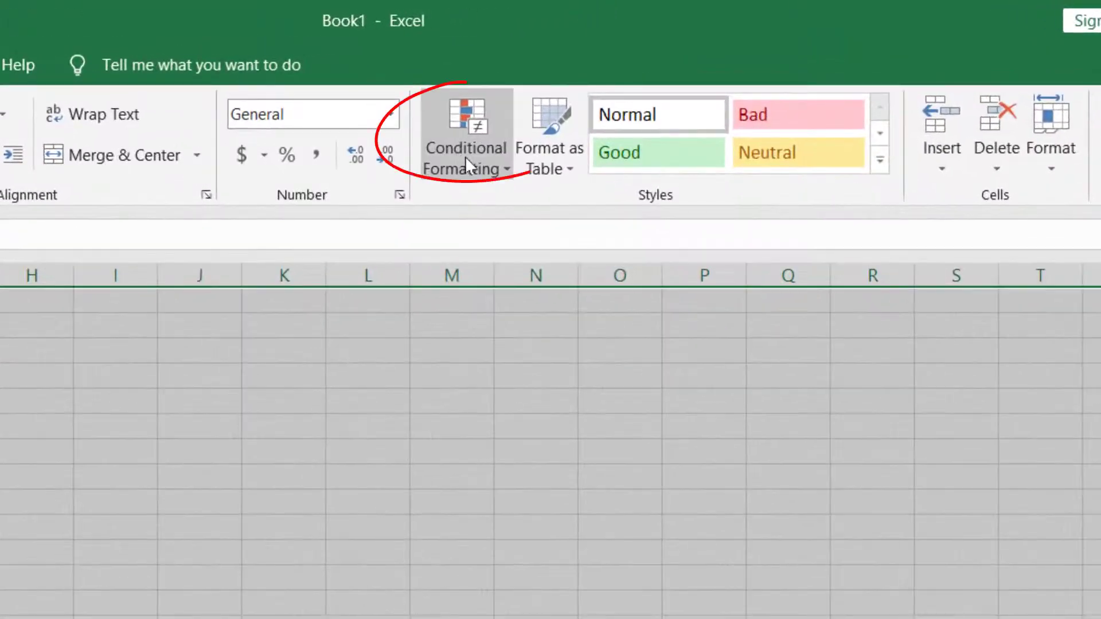
click(481, 171)
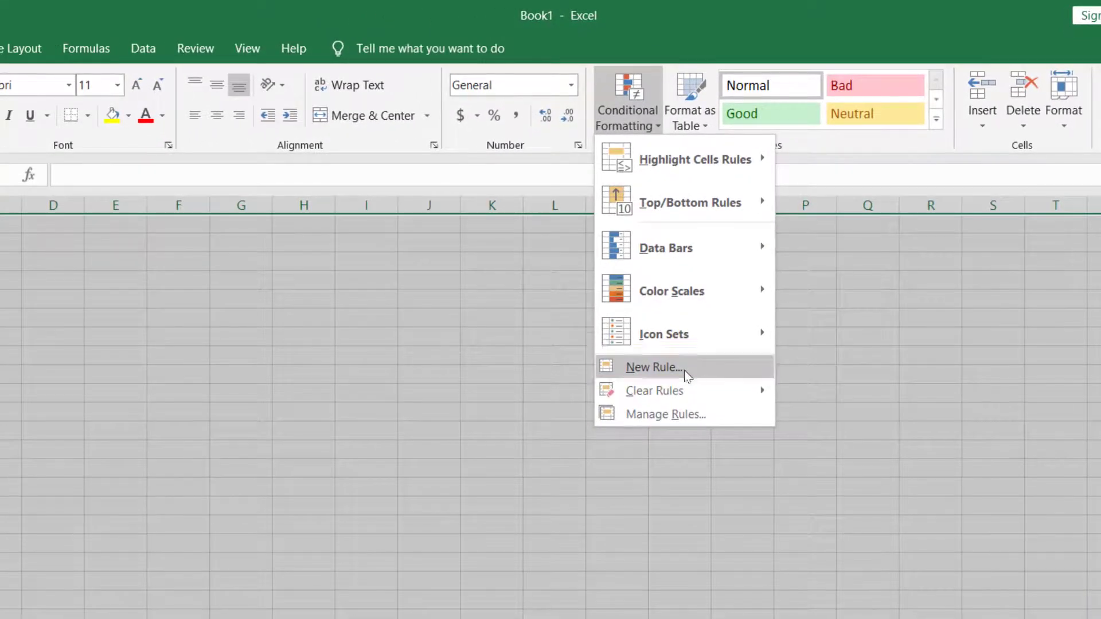
Create a formula rule =MOD(COLUMN(),2)=0 for even columns and open its Format settings.
click(684, 372)
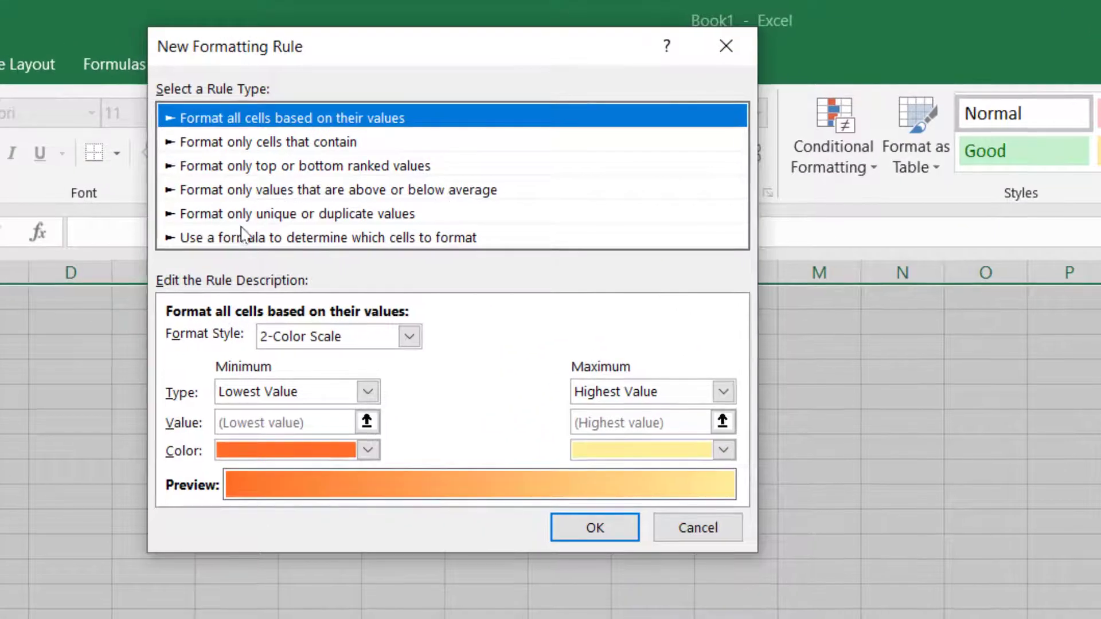
click(271, 237)
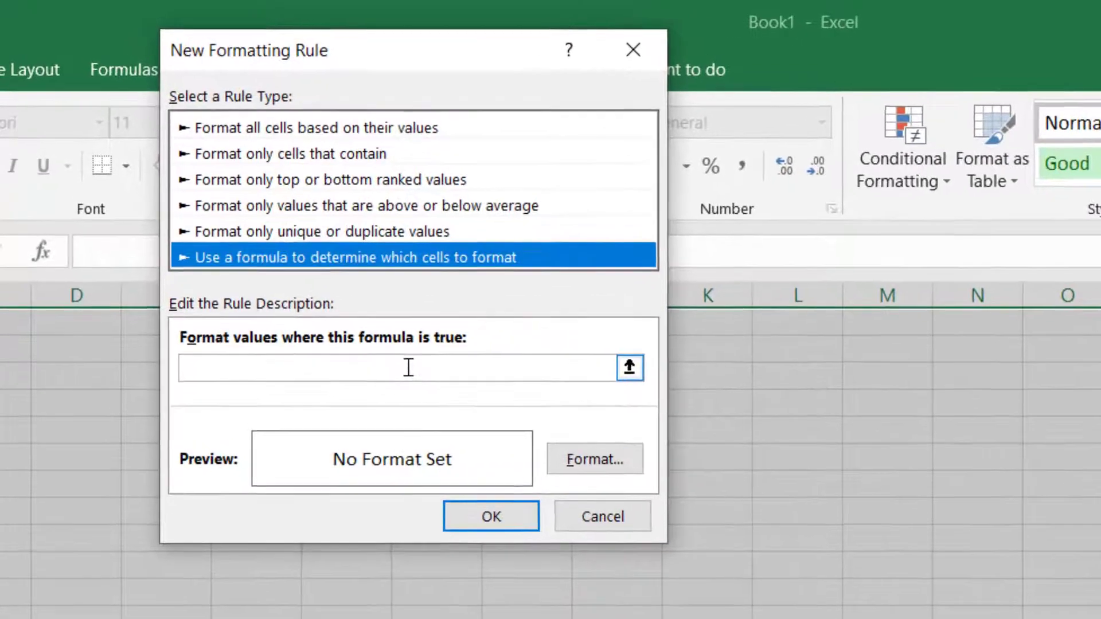
click(382, 345)
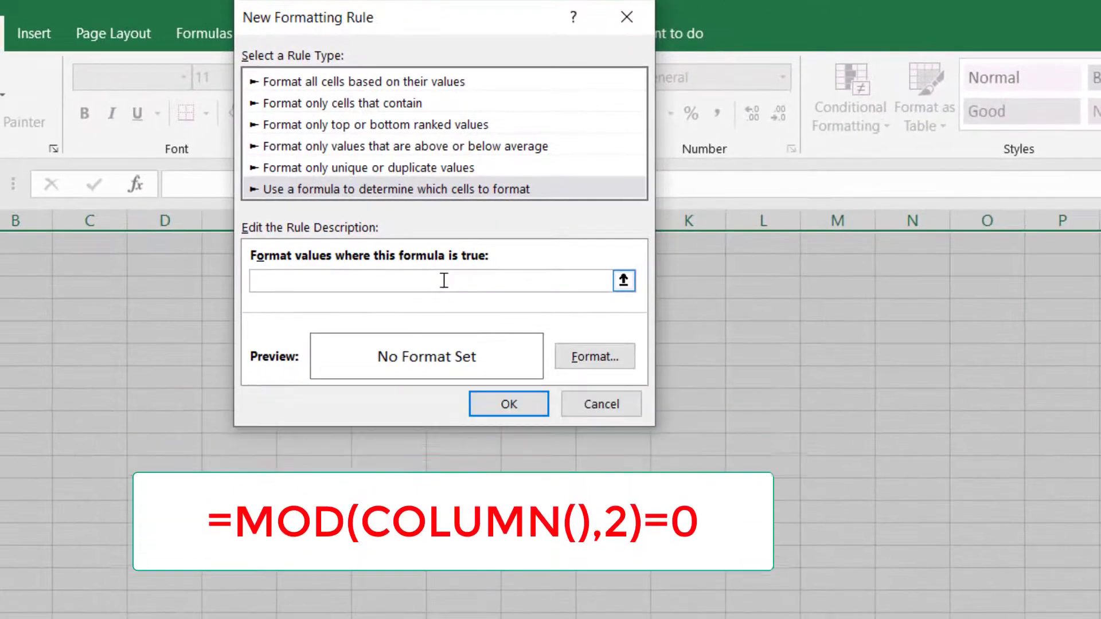
text(=MOD(COLUMN(),2)=0)
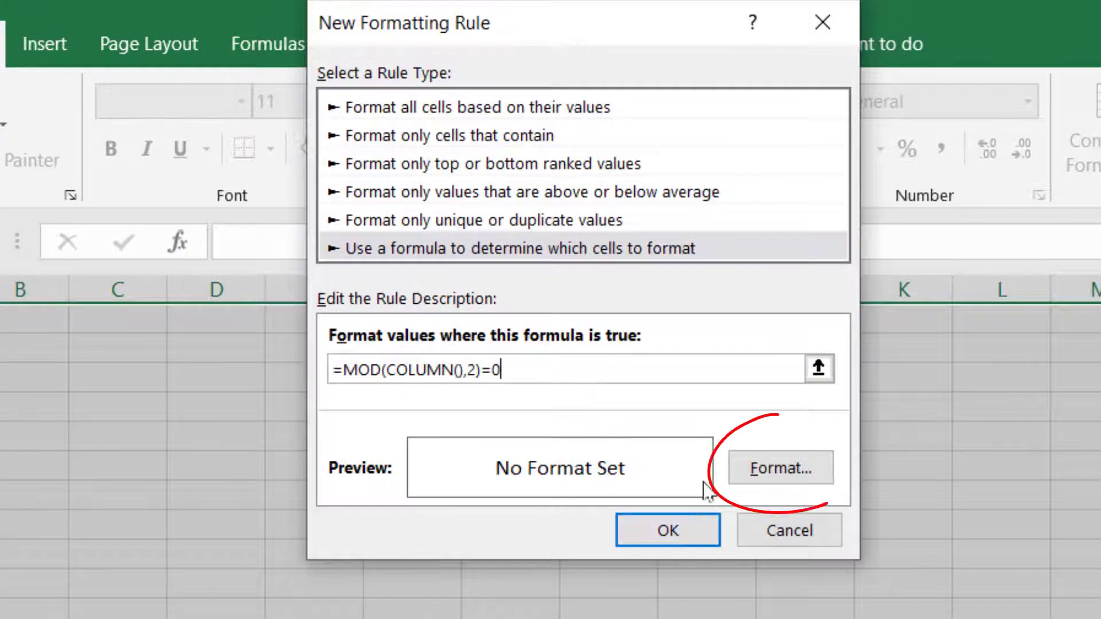
click(789, 475)
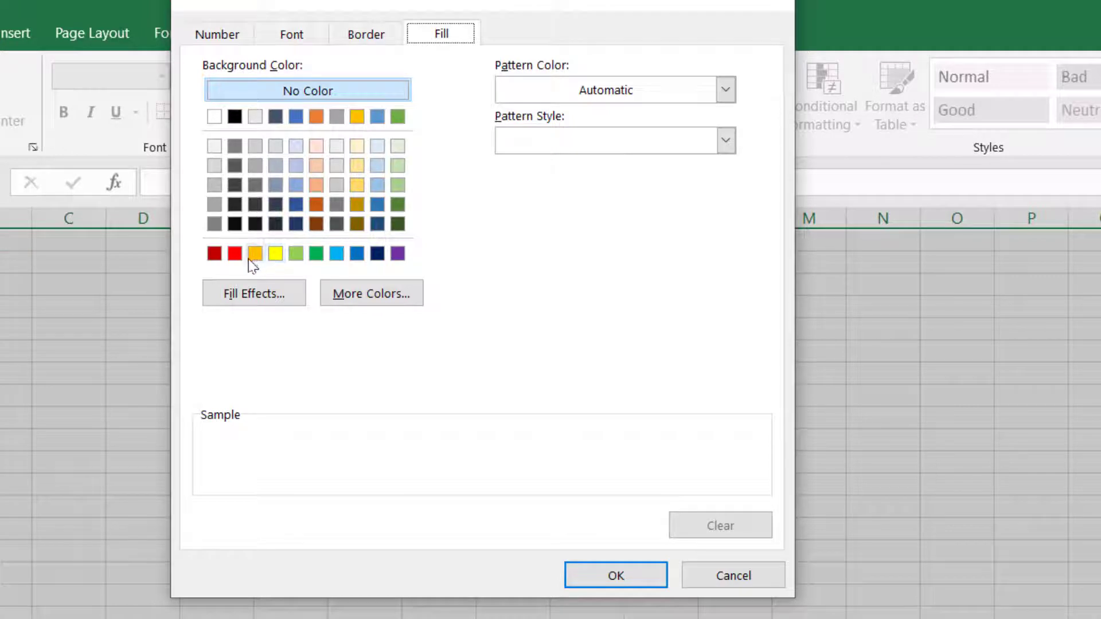
Give the even-column rule an orange fill and apply it, shading columns B, D, F onward.
click(251, 258)
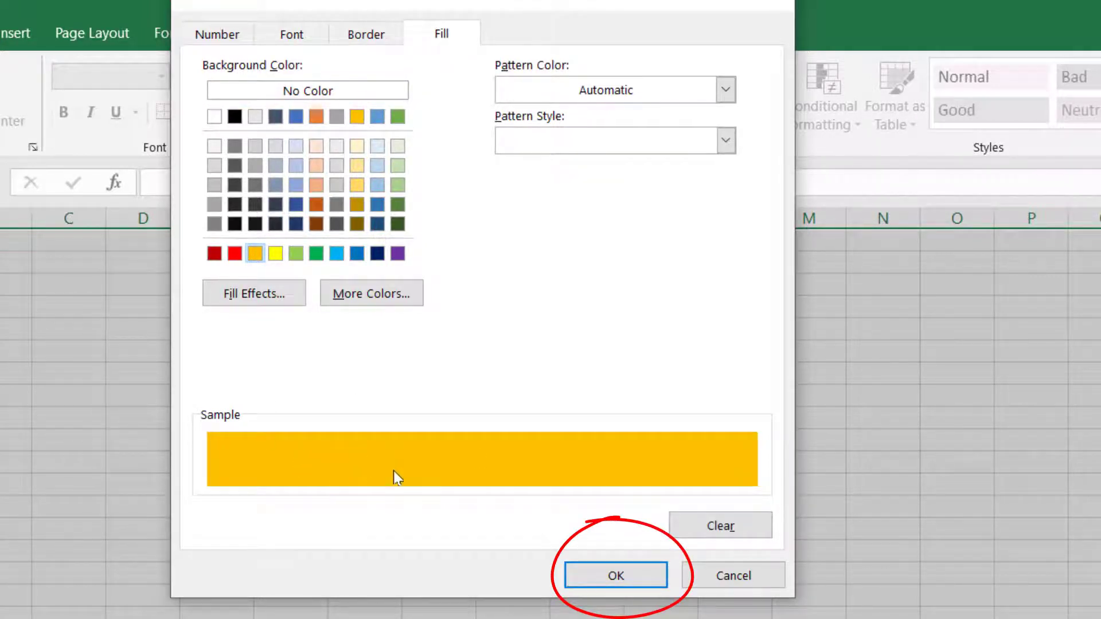
click(615, 575)
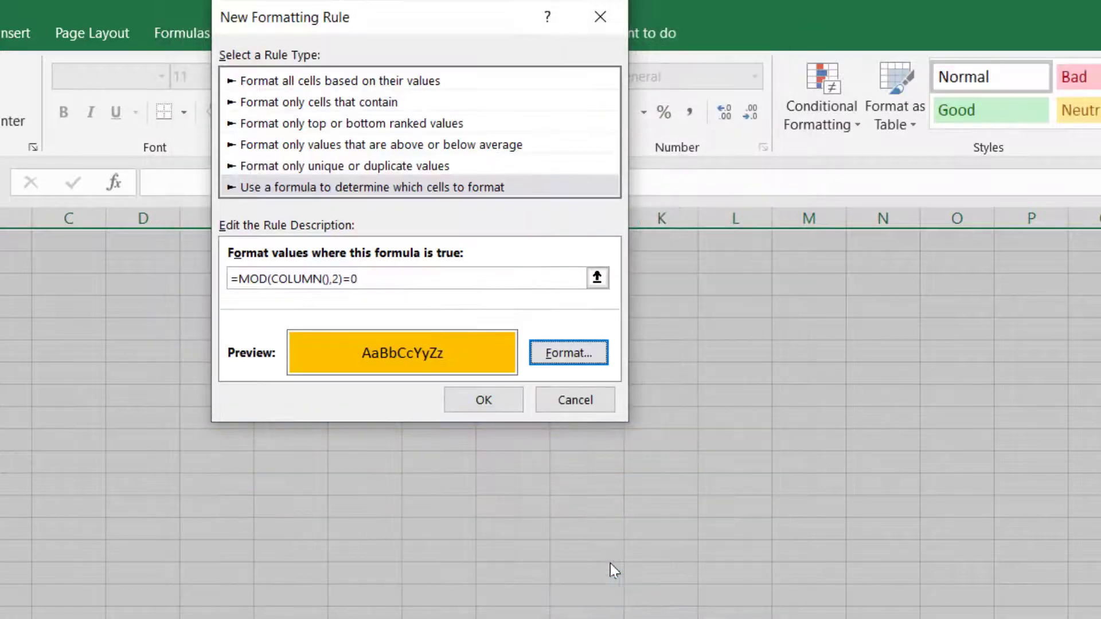
click(484, 402)
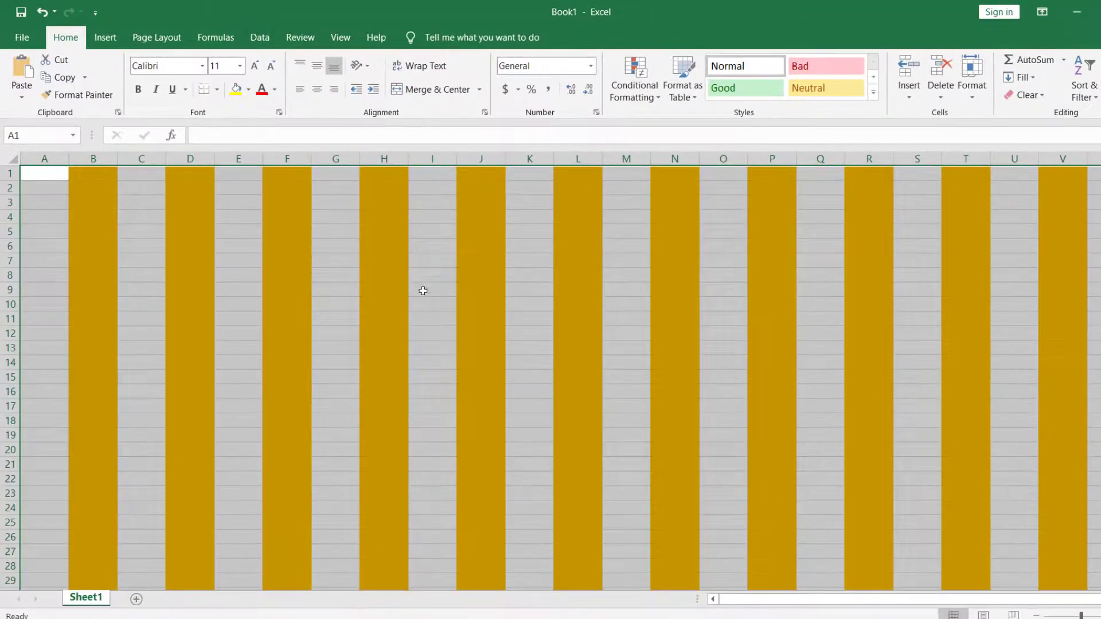
click(428, 294)
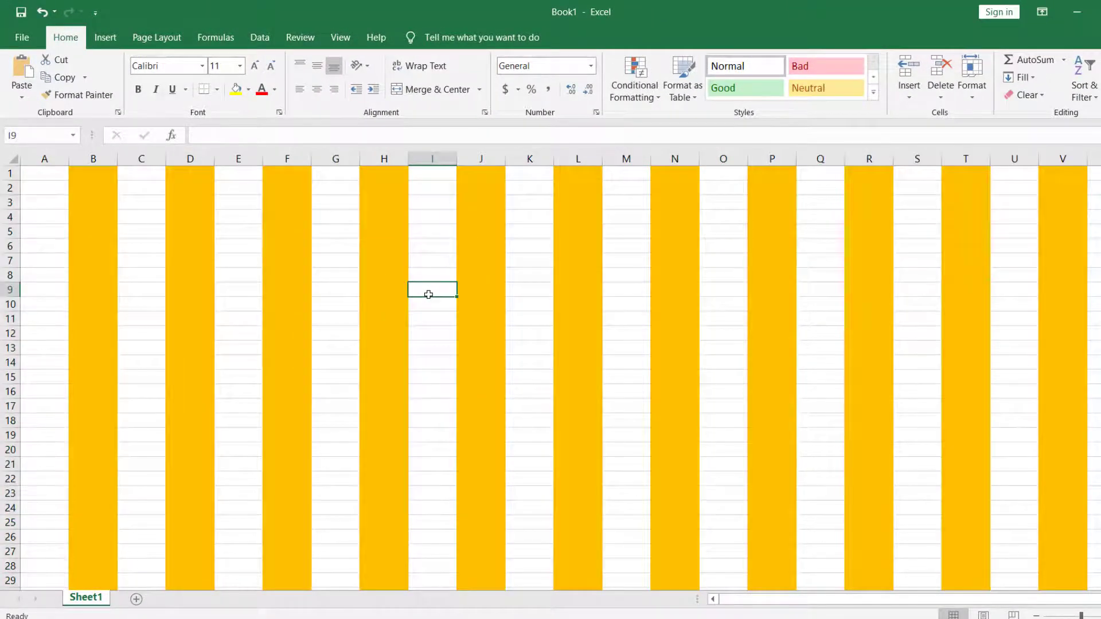